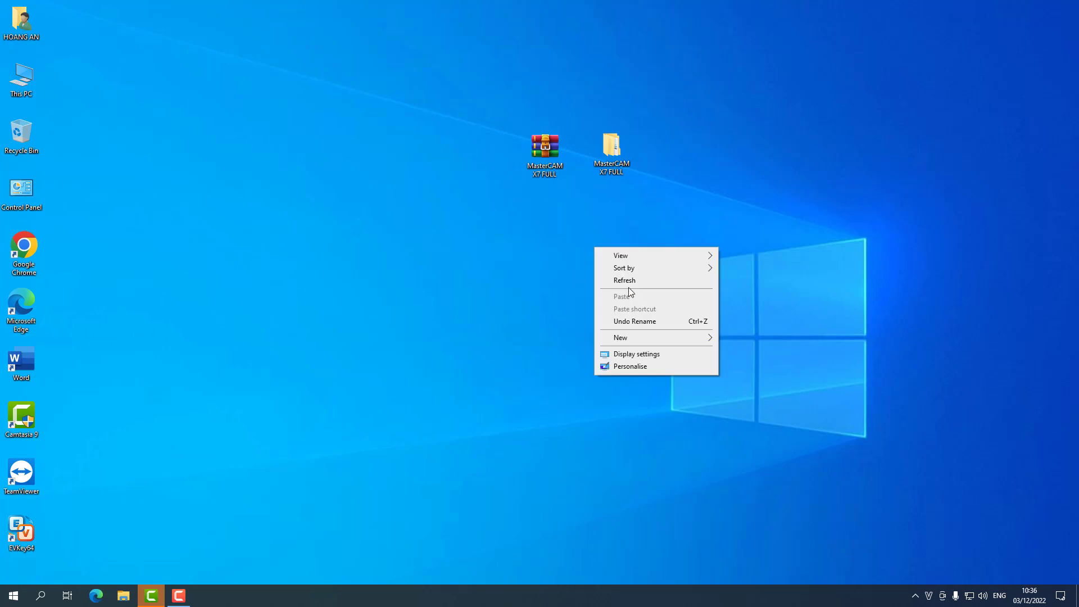
# Open the MasterCAM X7 FULL folder on the desktop and go down through its nested folders to the mastercamx7-x64 installer
pyautogui.click(641, 280)
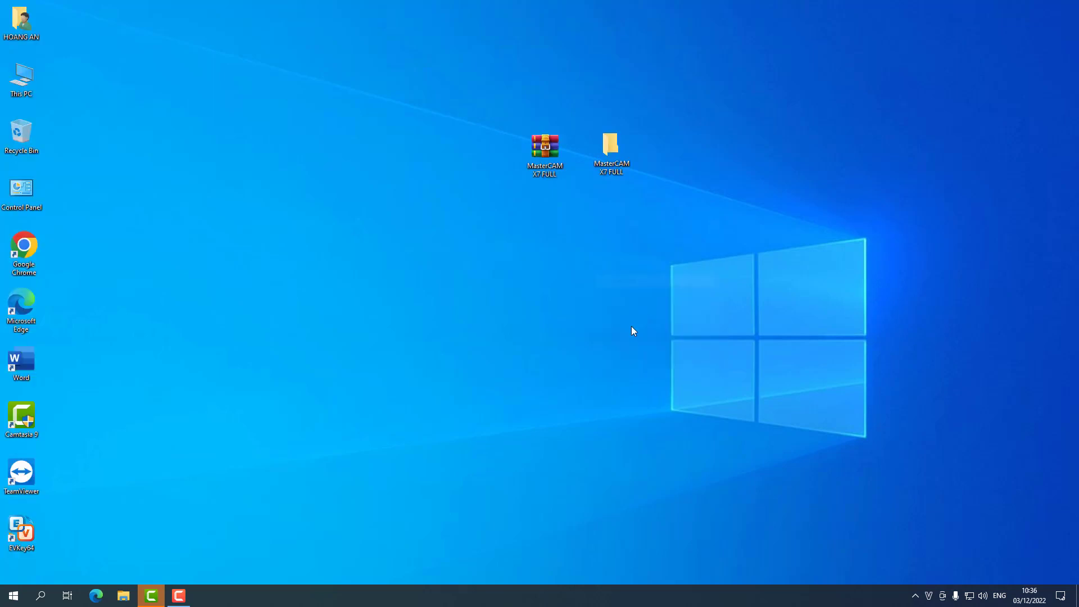
pyautogui.doubleClick(610, 153)
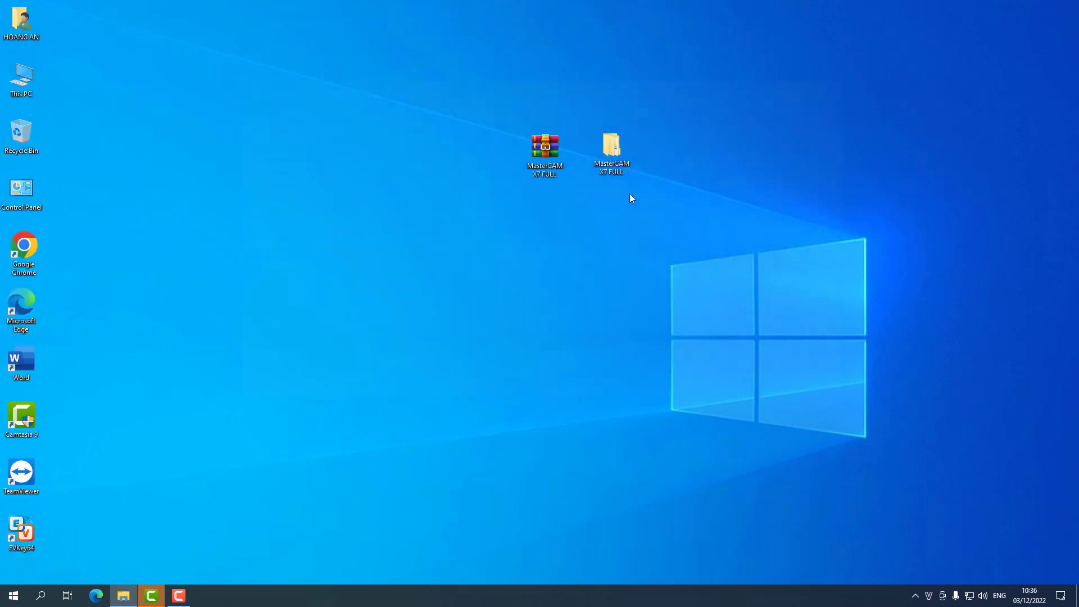
pyautogui.click(363, 155)
pyautogui.doubleClick(364, 155)
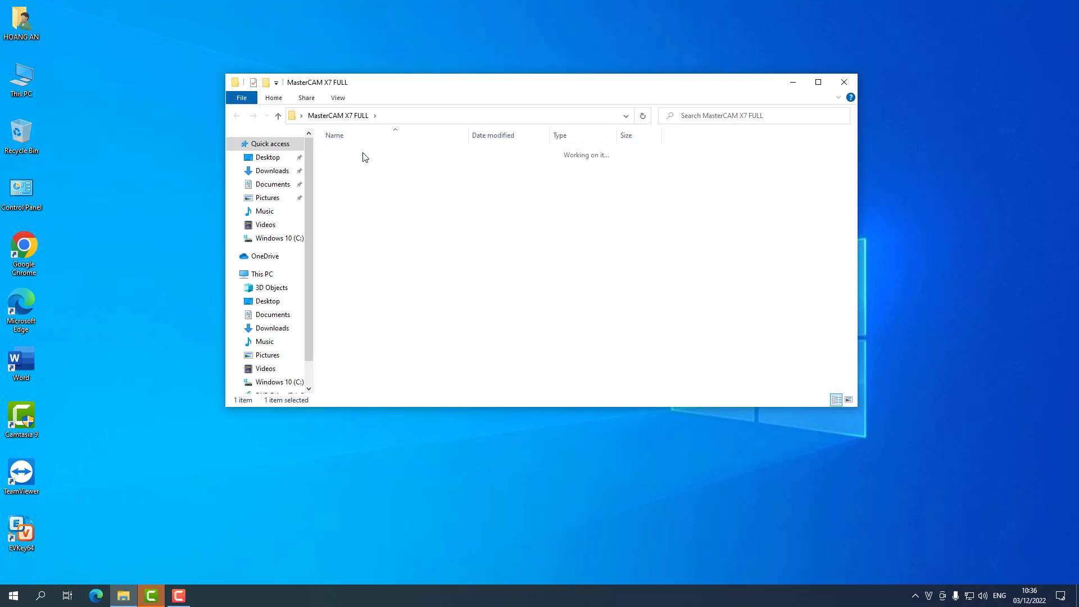
pyautogui.doubleClick(364, 152)
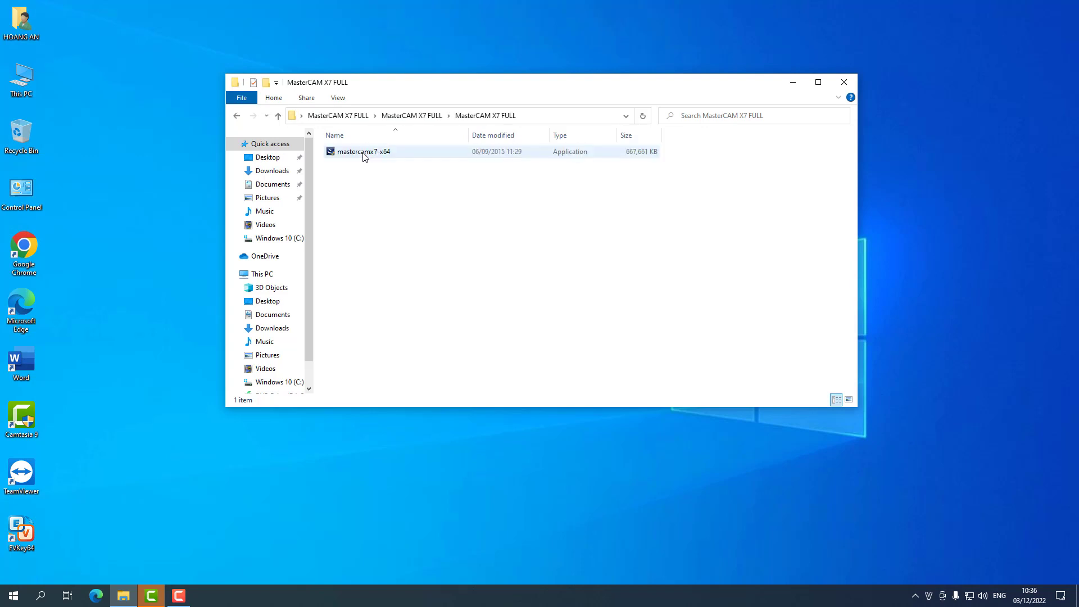
# Launch the mastercamx7-x64 installer and close its folder window
pyautogui.click(363, 151)
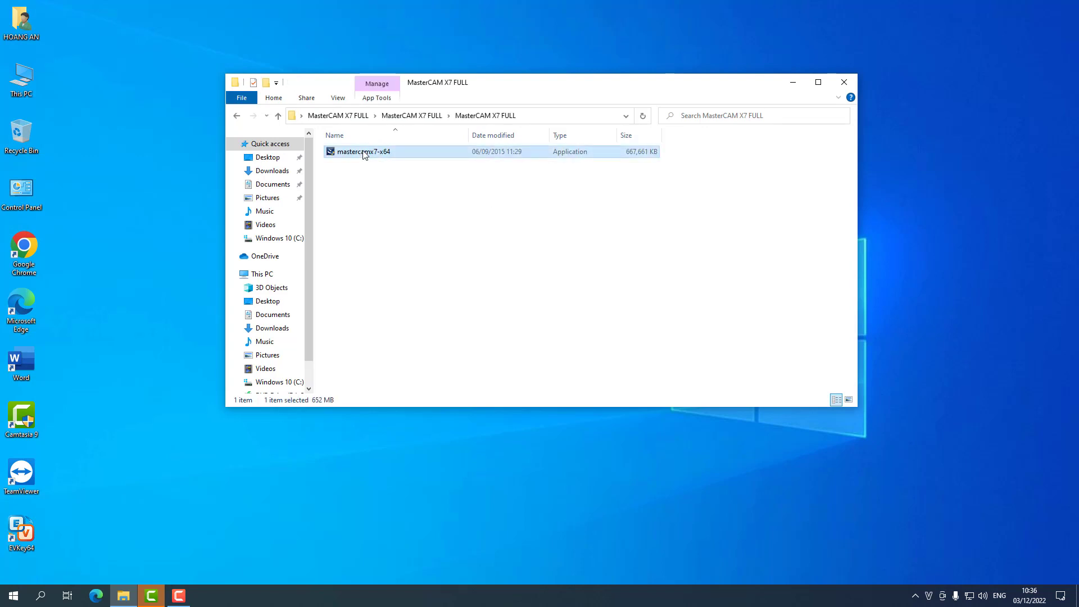
pyautogui.rightClick(363, 152)
pyautogui.click(397, 172)
pyautogui.rightClick(884, 86)
pyautogui.click(914, 118)
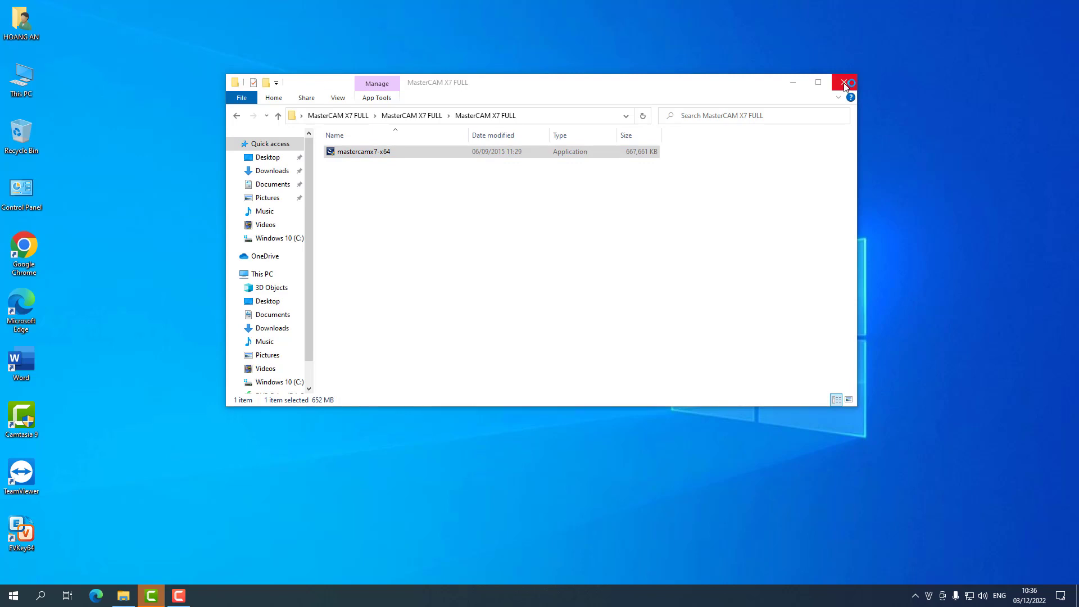
pyautogui.click(844, 83)
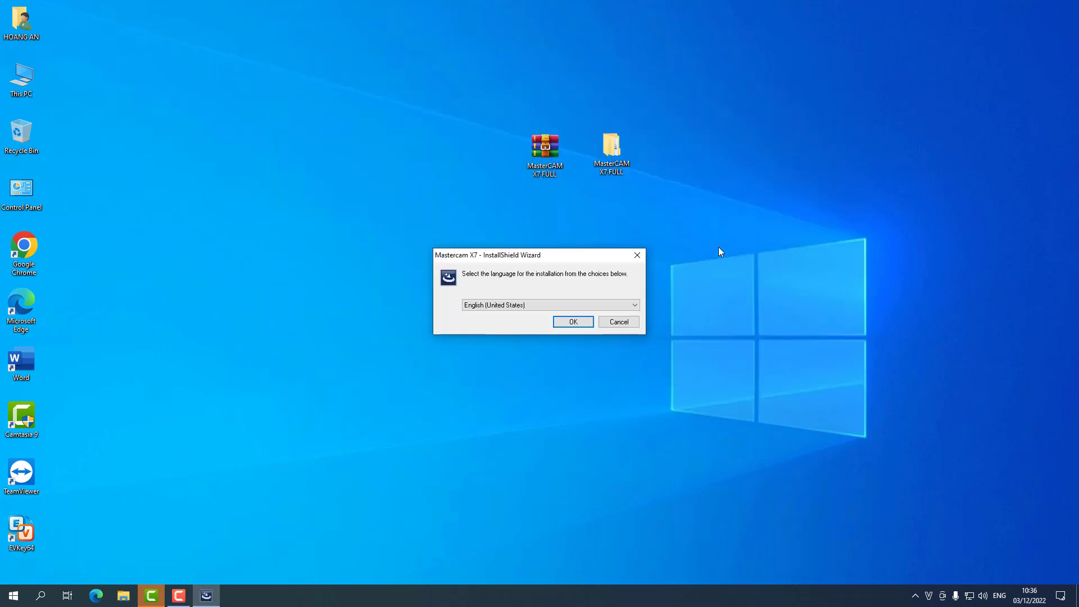
# Choose English (United States) as the setup language and install the required Microsoft Visual C++ 2008 SP1 redistributable packages
pyautogui.click(578, 325)
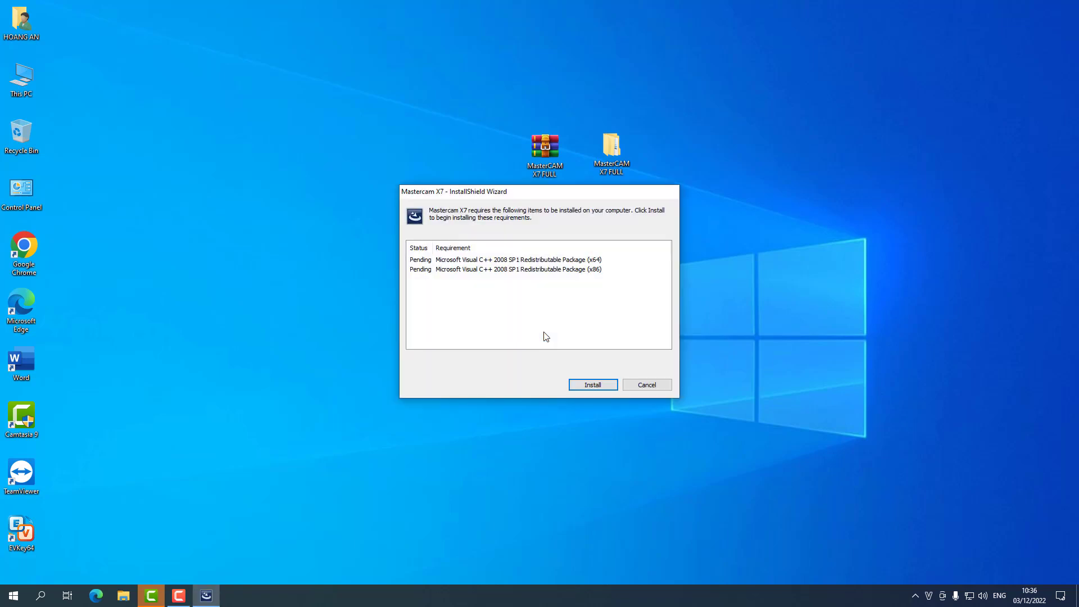
pyautogui.click(593, 383)
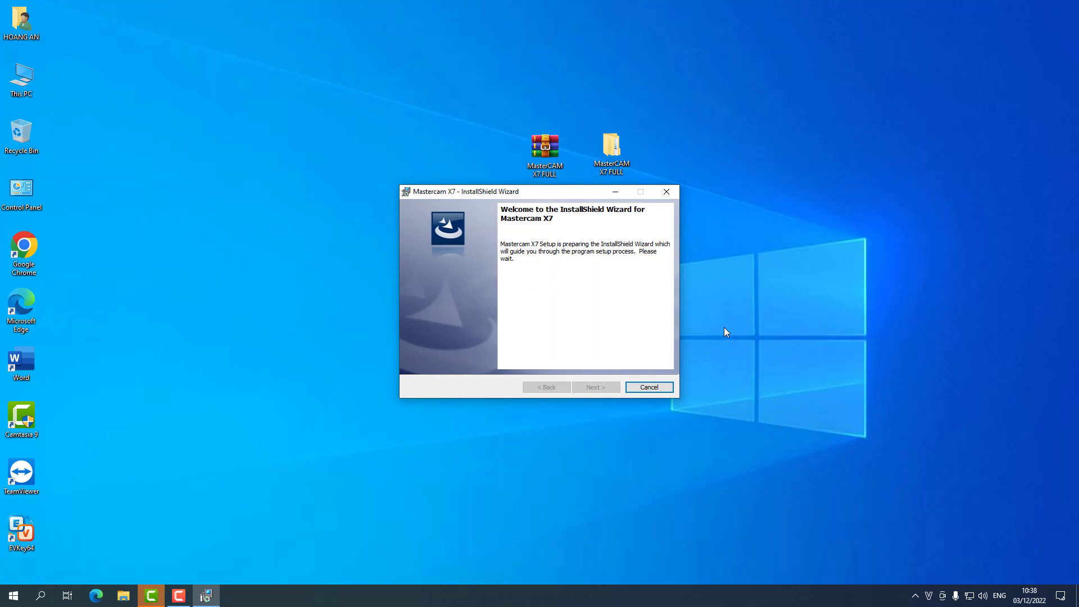
pyautogui.rightClick(747, 302)
pyautogui.click(780, 335)
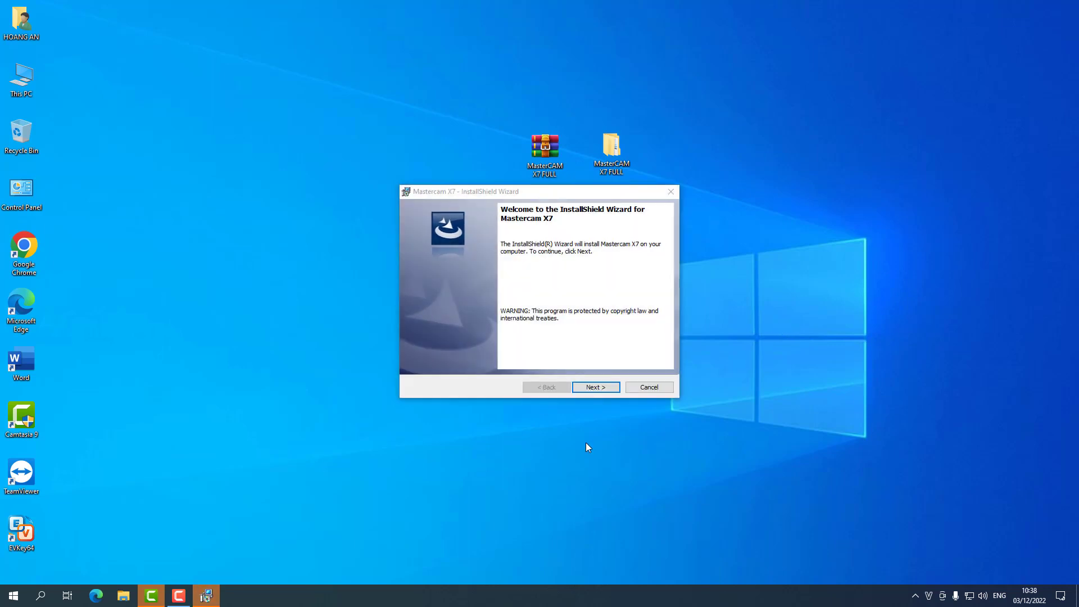
# Accept the Mastercam X7 license agreement and keep the default customer information and destination folders
pyautogui.click(600, 388)
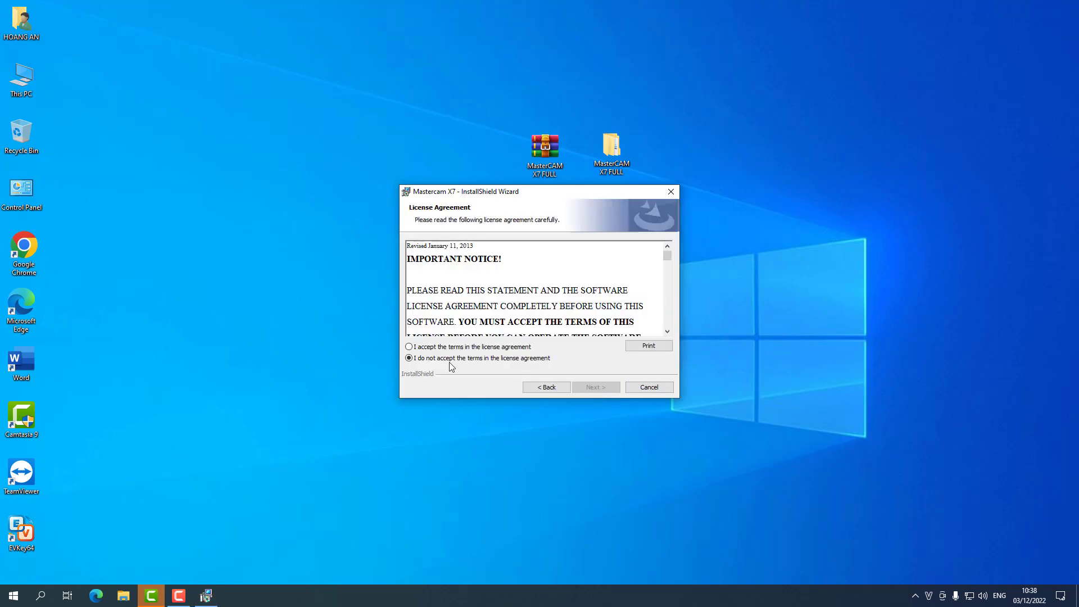
pyautogui.click(409, 348)
pyautogui.click(592, 387)
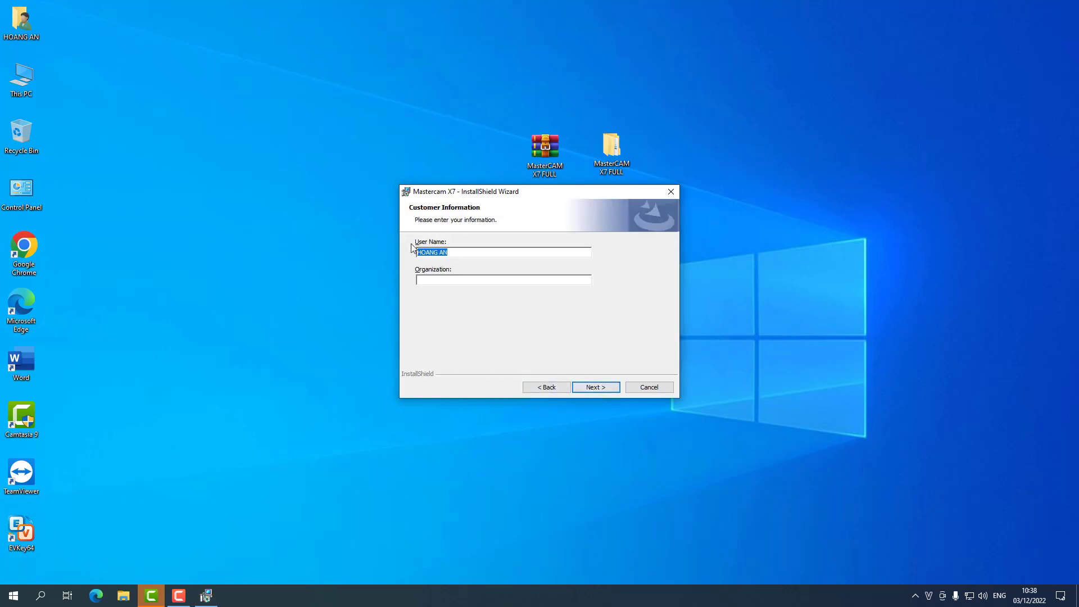
pyautogui.click(595, 388)
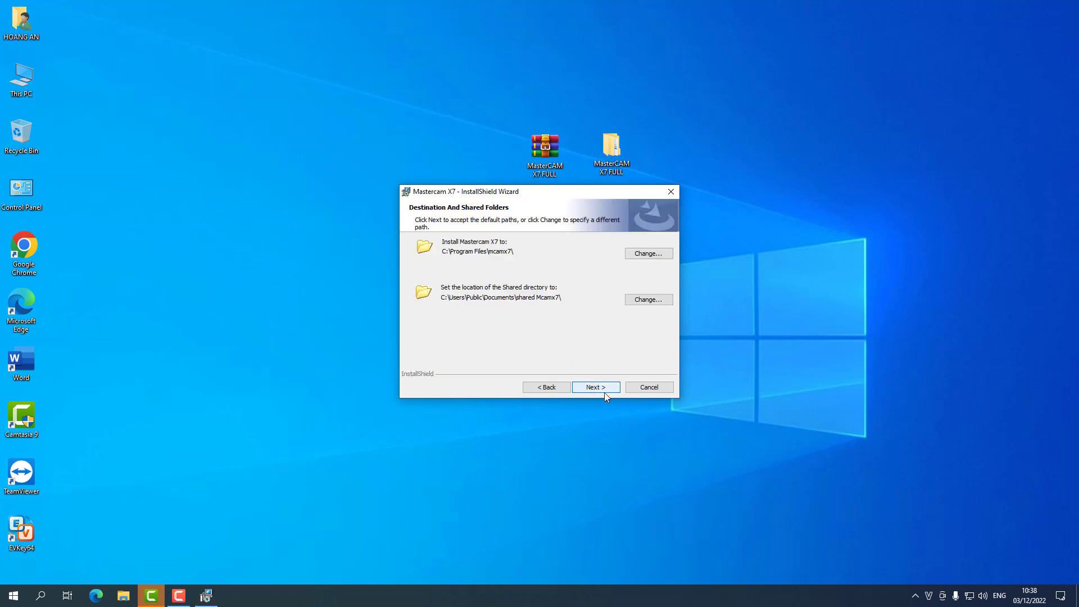
pyautogui.click(590, 387)
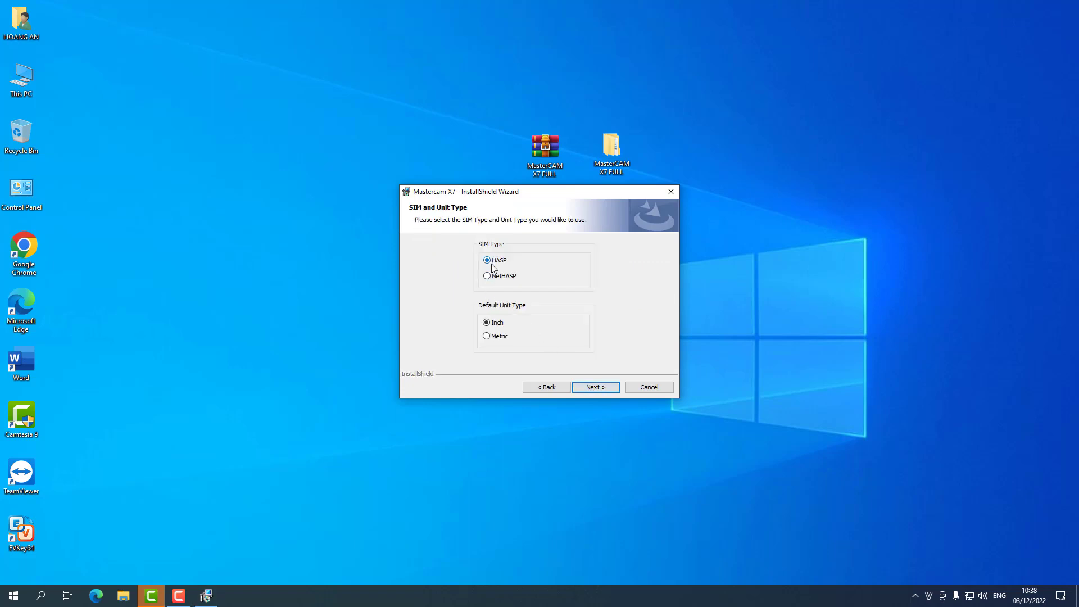
# Set the default unit type to Metric with the HASP SIM type, and run the Mastercam X7 installation to completion
pyautogui.click(487, 336)
pyautogui.click(603, 388)
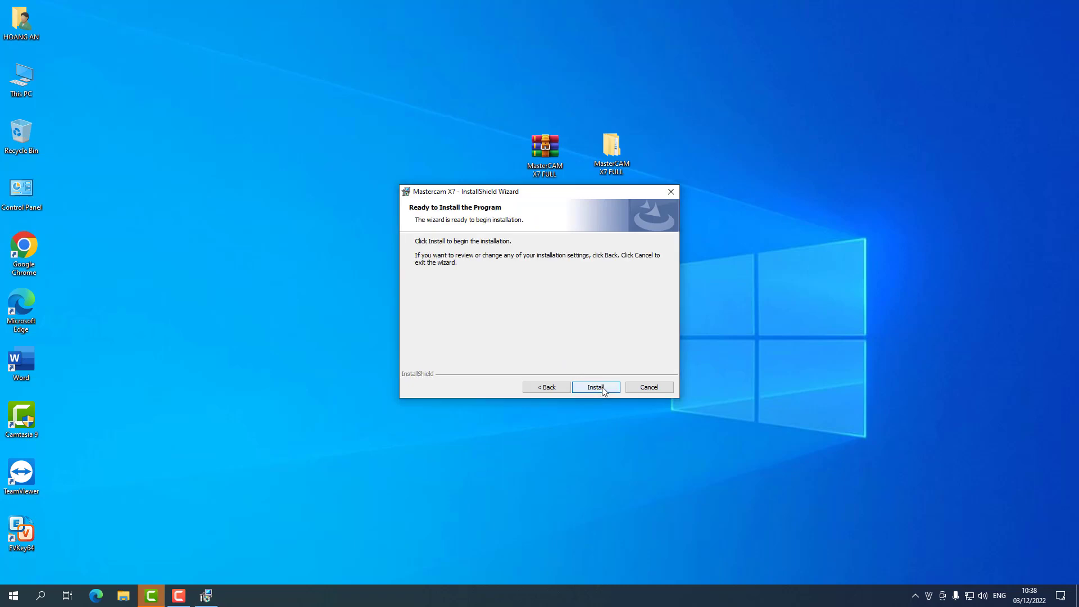
pyautogui.click(602, 388)
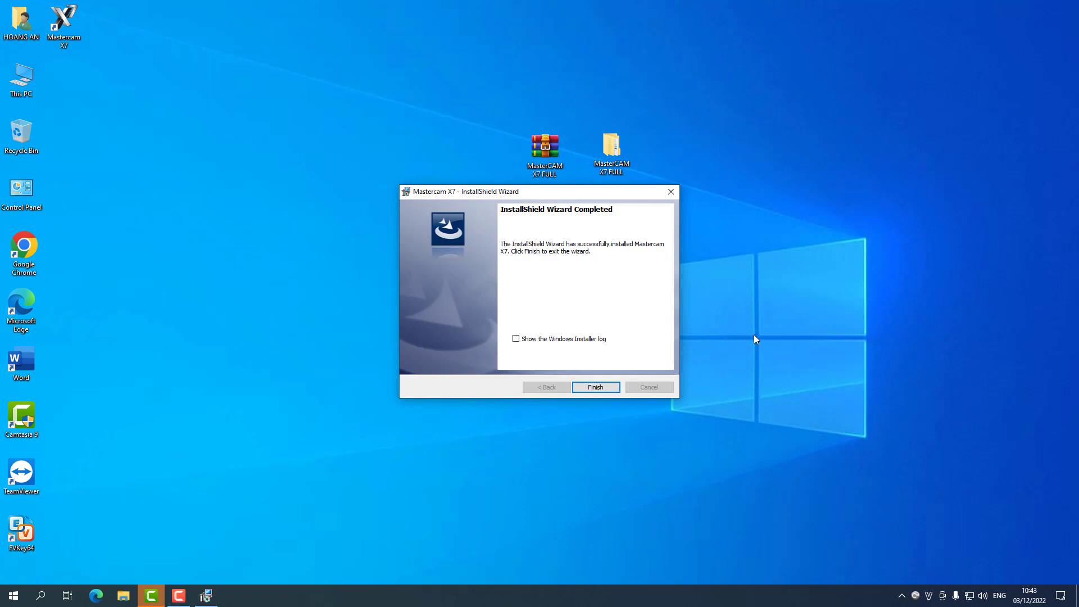
pyautogui.click(596, 389)
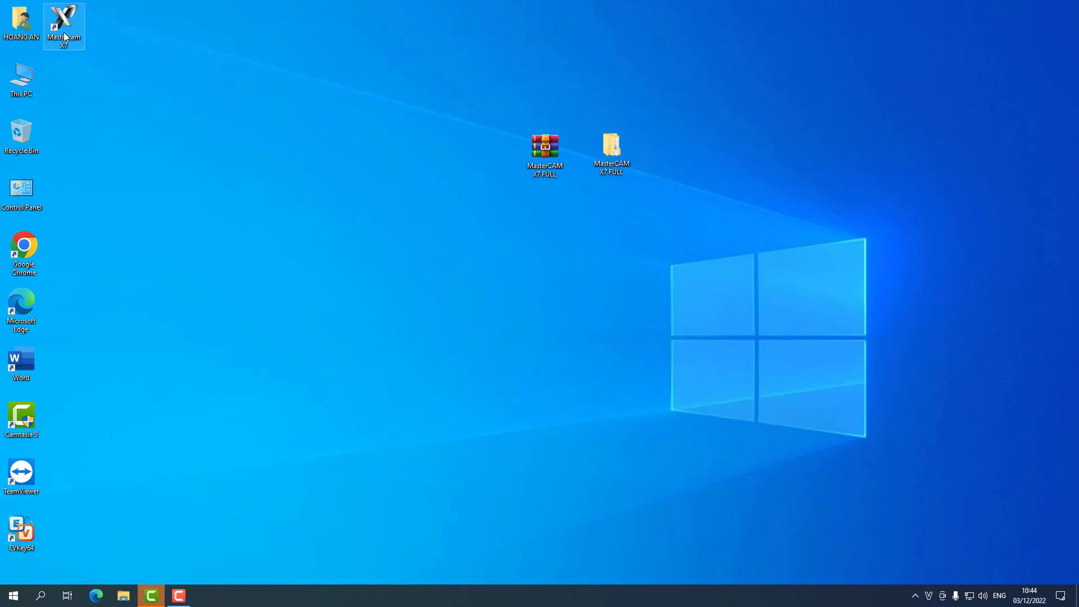
# Launch Mastercam X7 from its desktop shortcut and decline participation in the Customer Feedback Program
pyautogui.moveTo(65, 36); pyautogui.dragTo(307, 121)
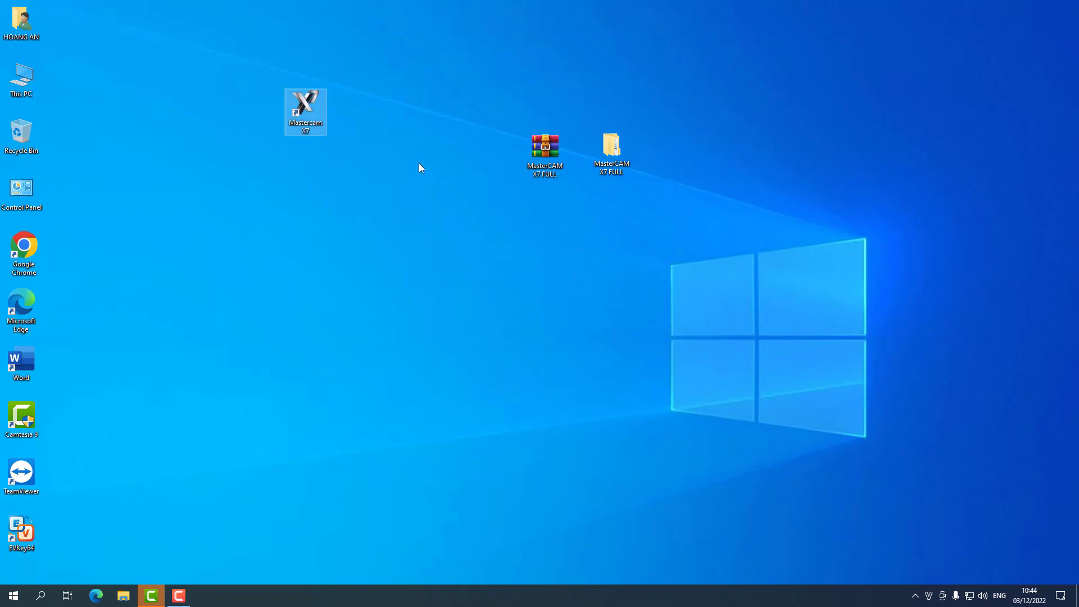
pyautogui.doubleClick(303, 111)
pyautogui.click(392, 204)
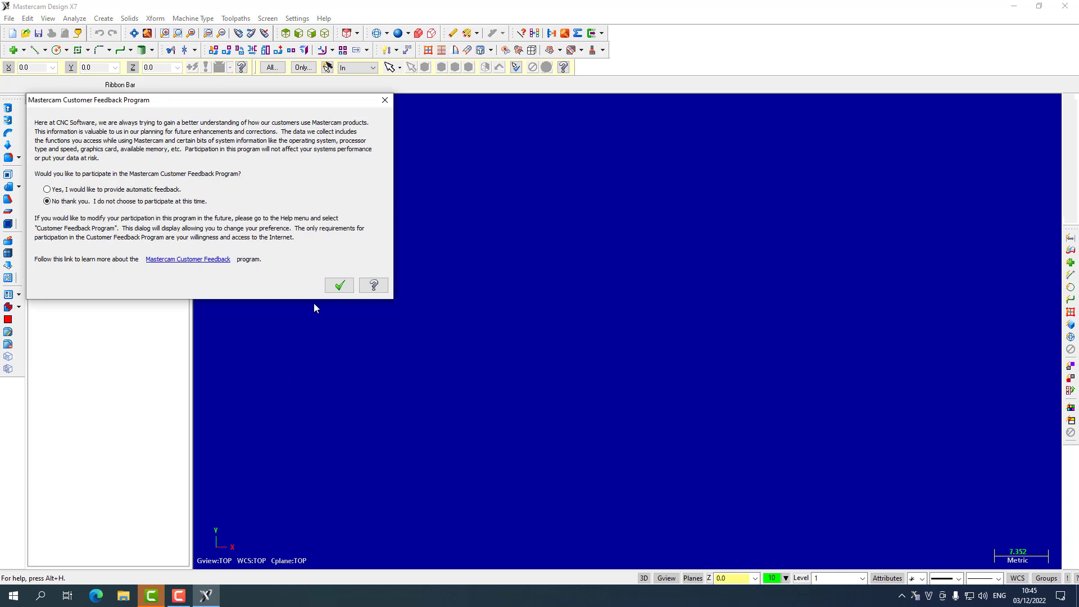
pyautogui.click(339, 285)
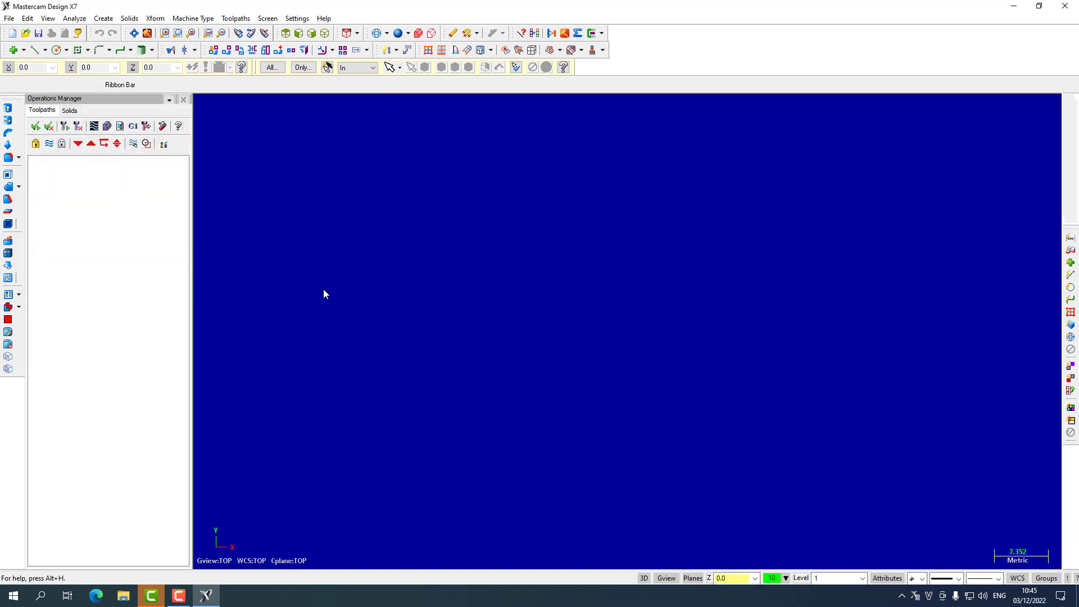
# Restore the Mastercam window to a smaller size and exit the program, confirming the exit
pyautogui.click(1038, 6)
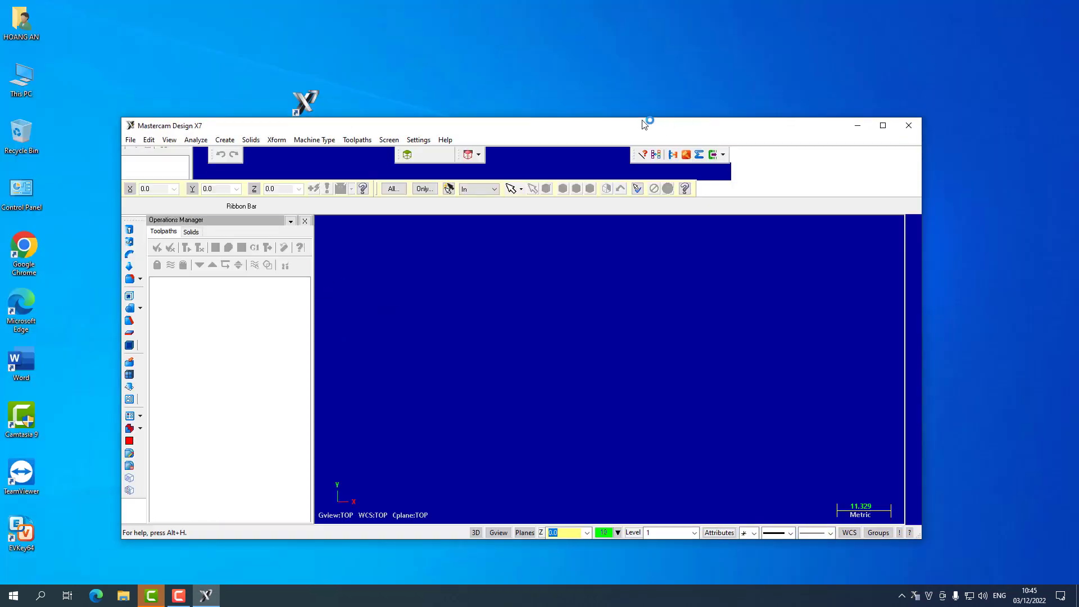
pyautogui.rightClick(537, 69)
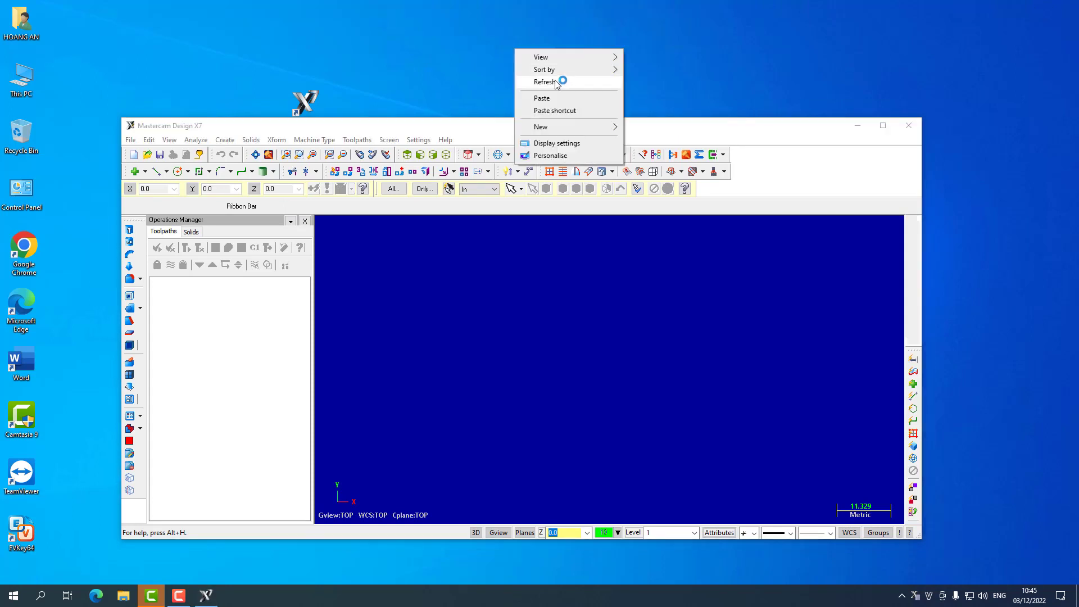
pyautogui.click(528, 77)
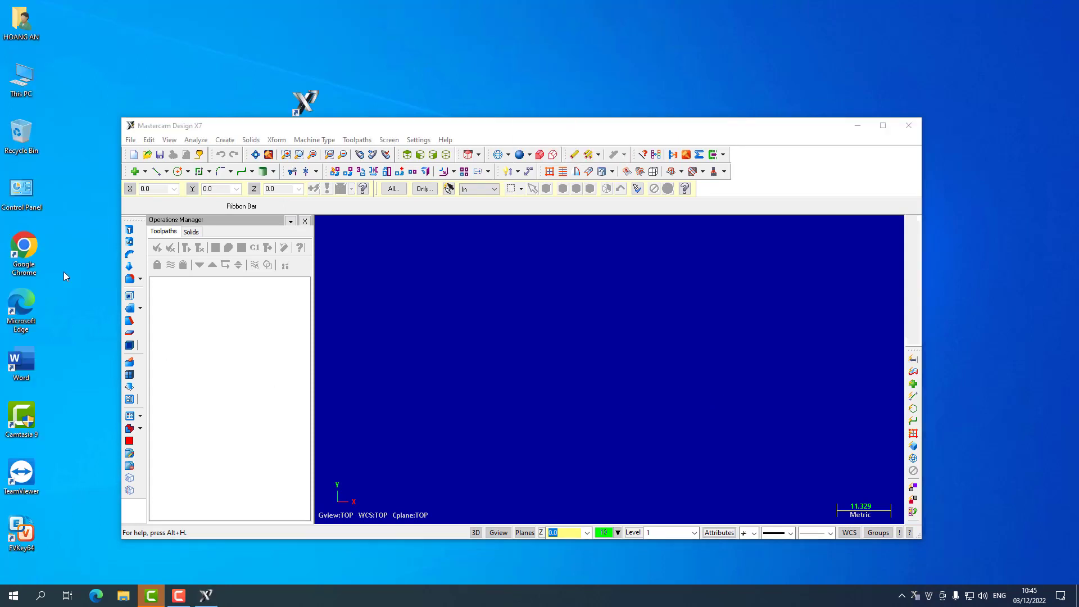
pyautogui.click(908, 126)
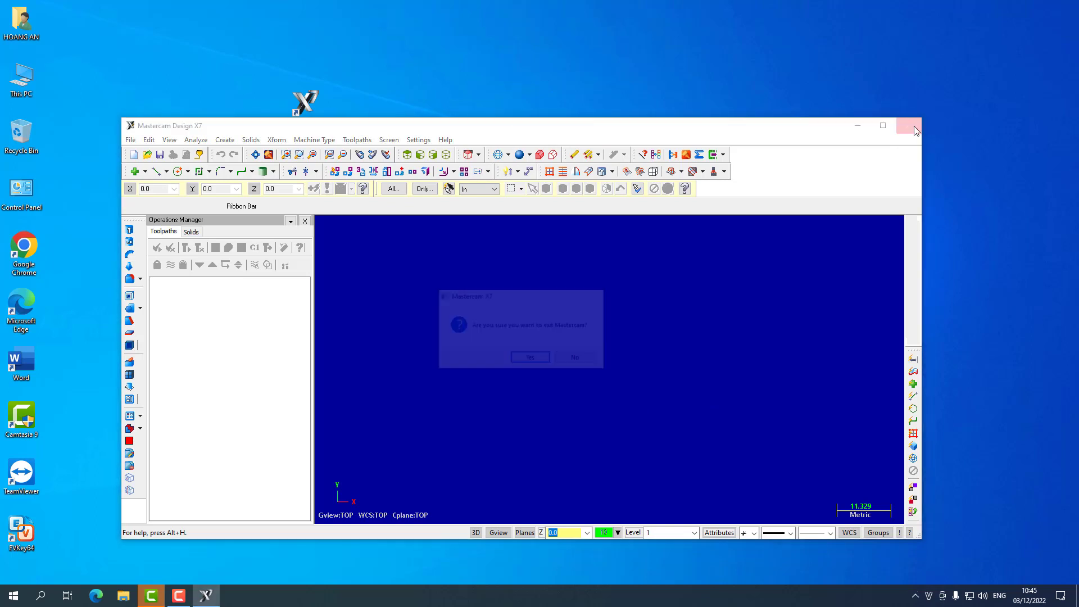
pyautogui.click(530, 359)
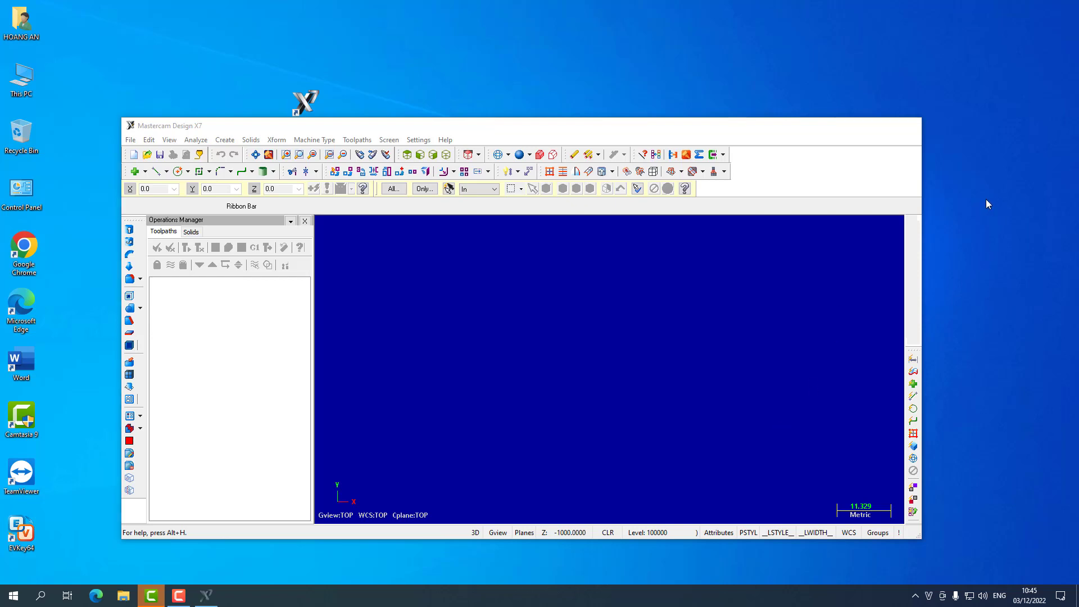